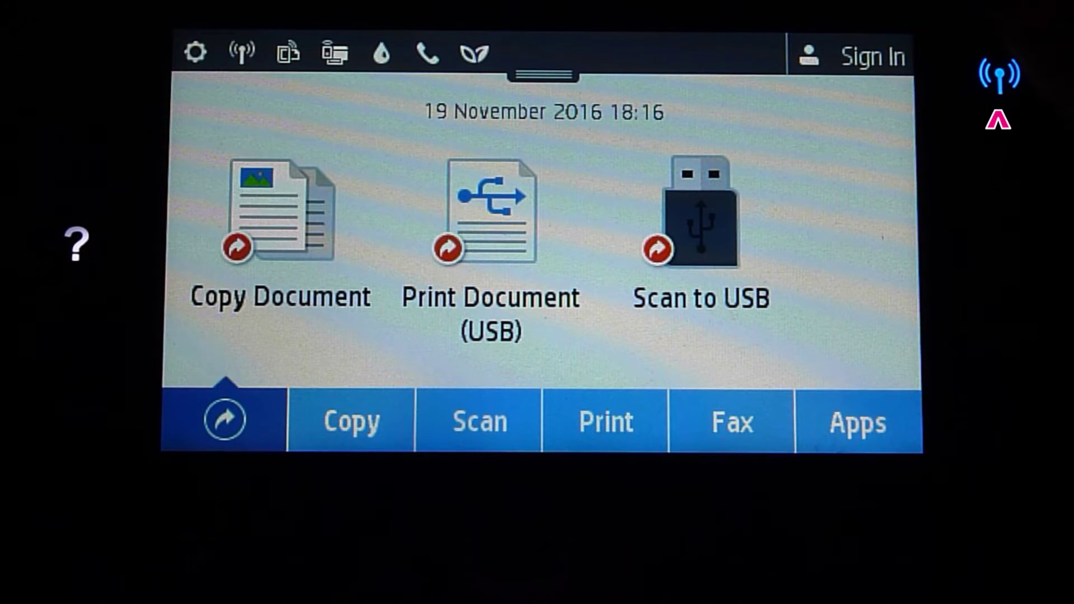
Show the wireless details on the printer's control panel, and open the printer's embedded web server at 192.168.1.2 in Safari.
left_click(999, 75)
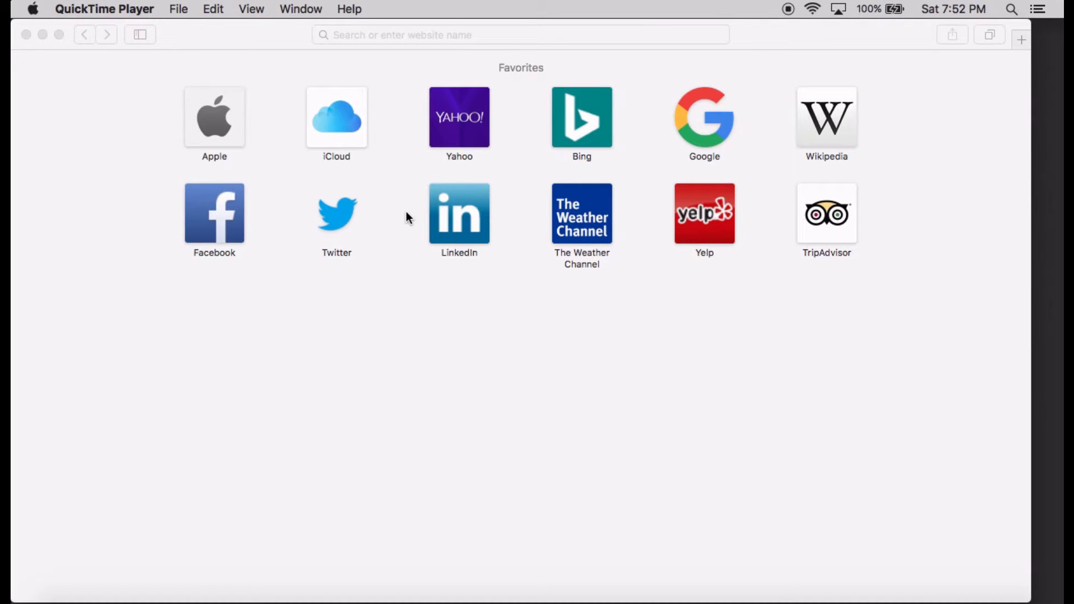
left_click(363, 34)
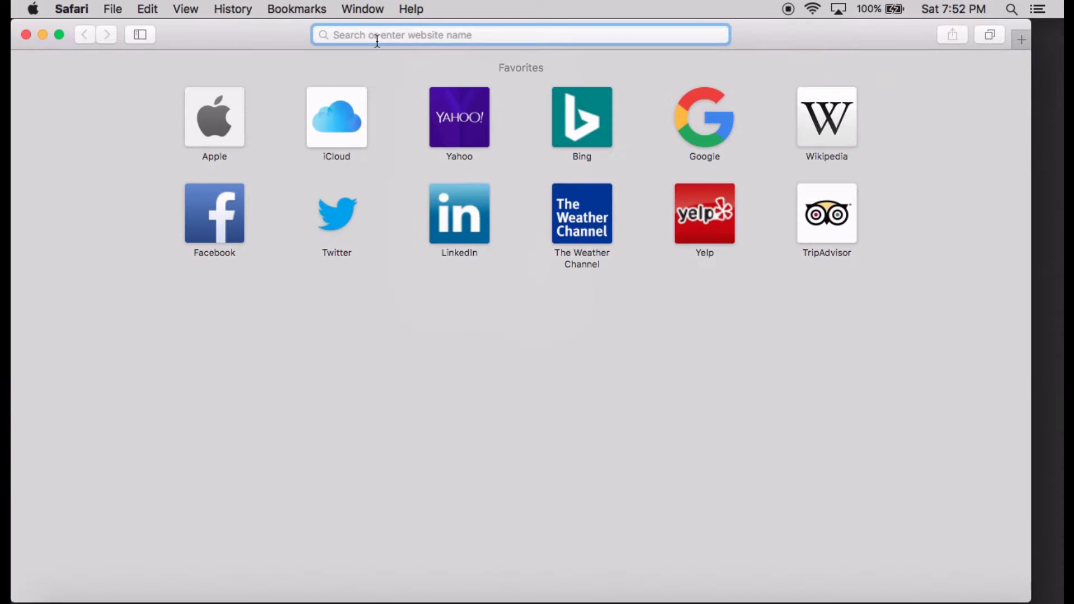
type("192")
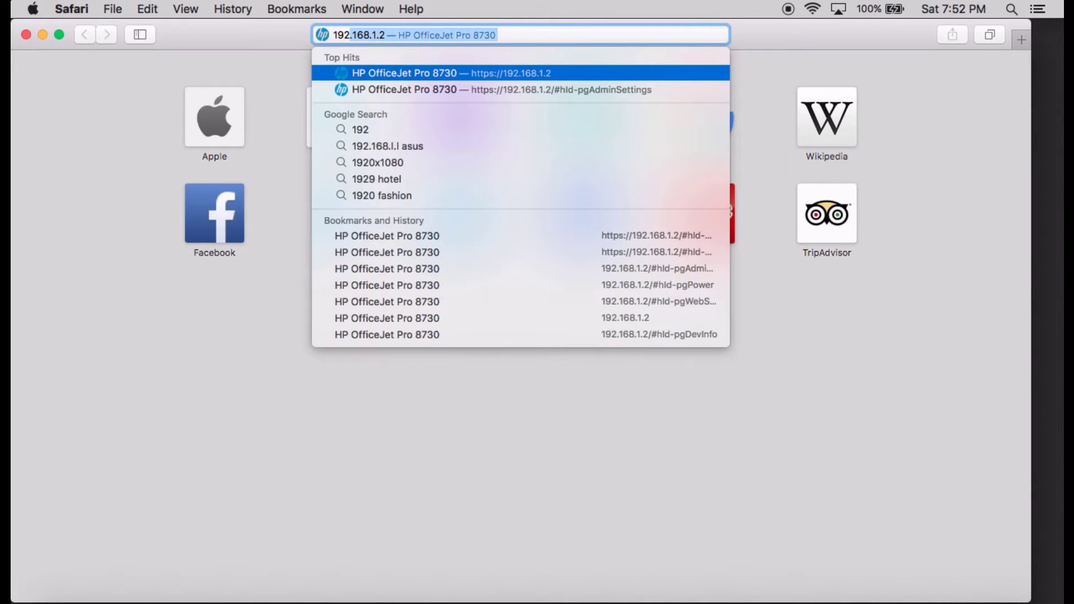
type(".168.1.2")
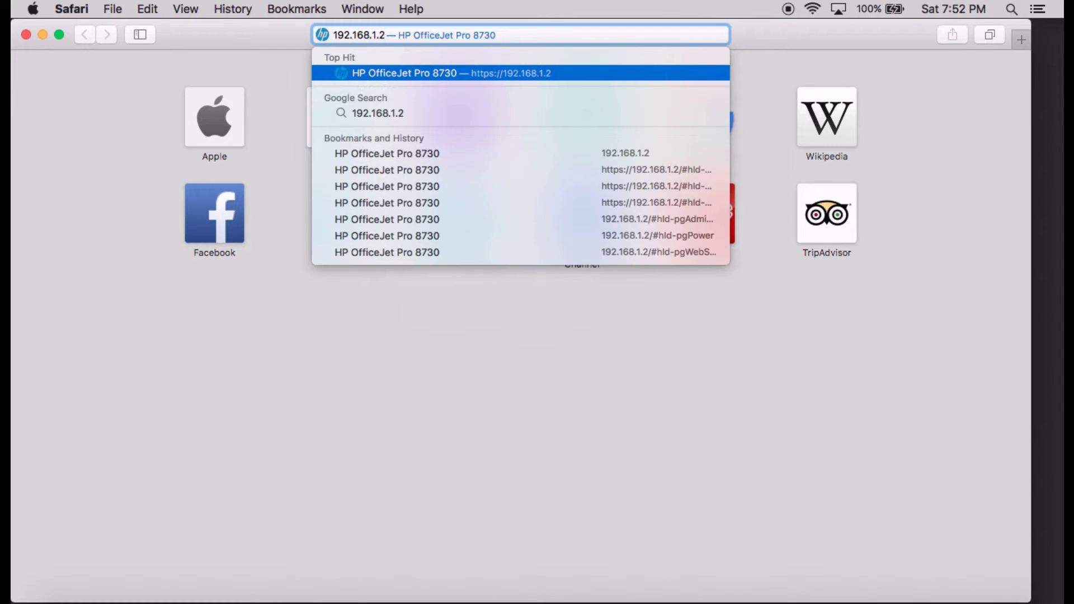
key("Return")
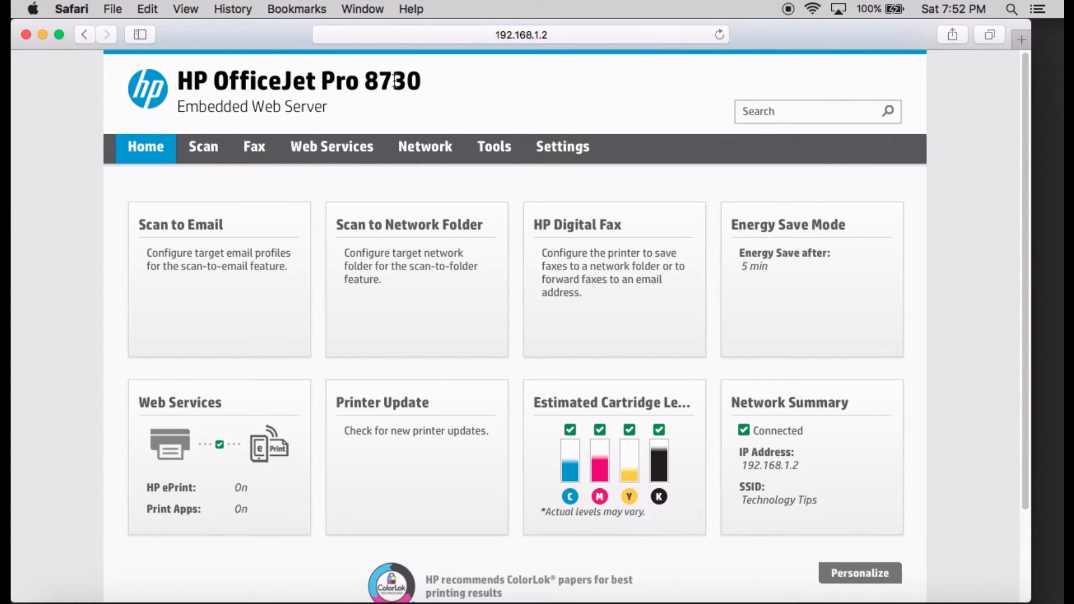
Check the Webscan page for availability, and open the Administrator Settings in the printer's security settings.
left_click(204, 154)
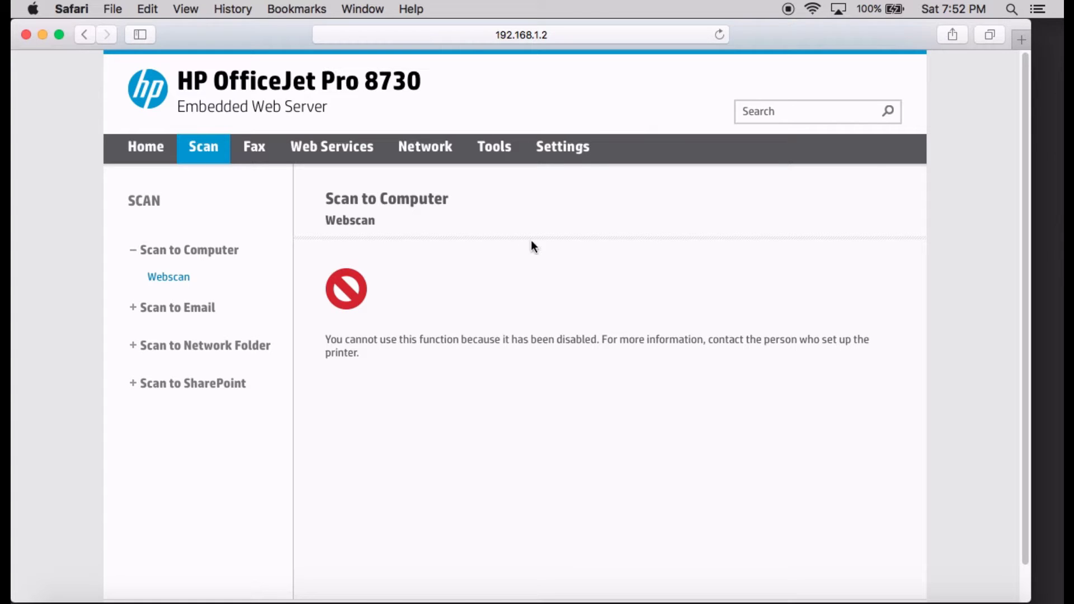
left_click(567, 153)
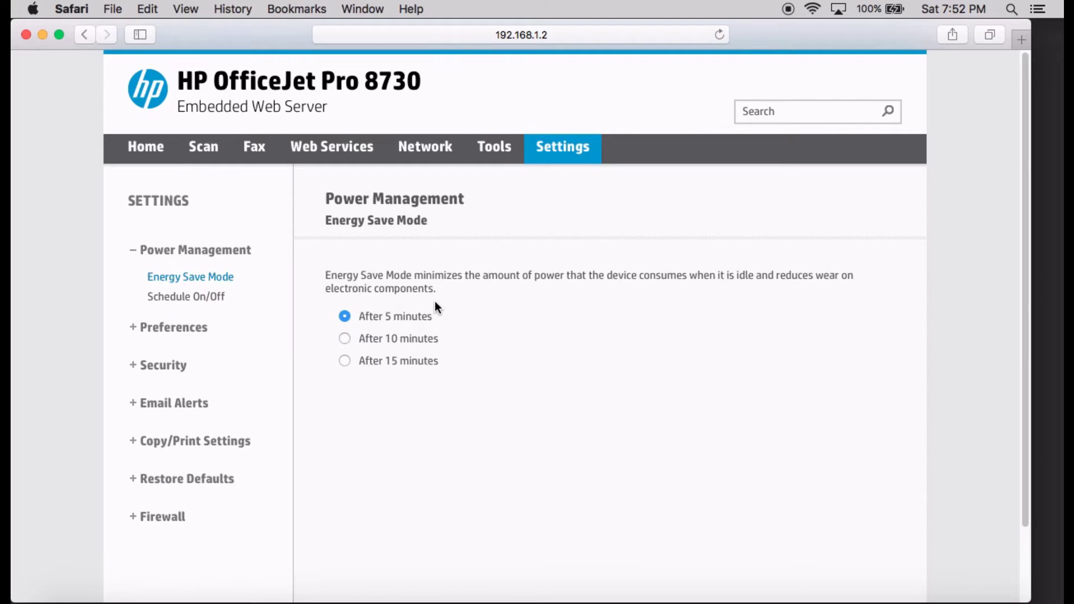
left_click(176, 374)
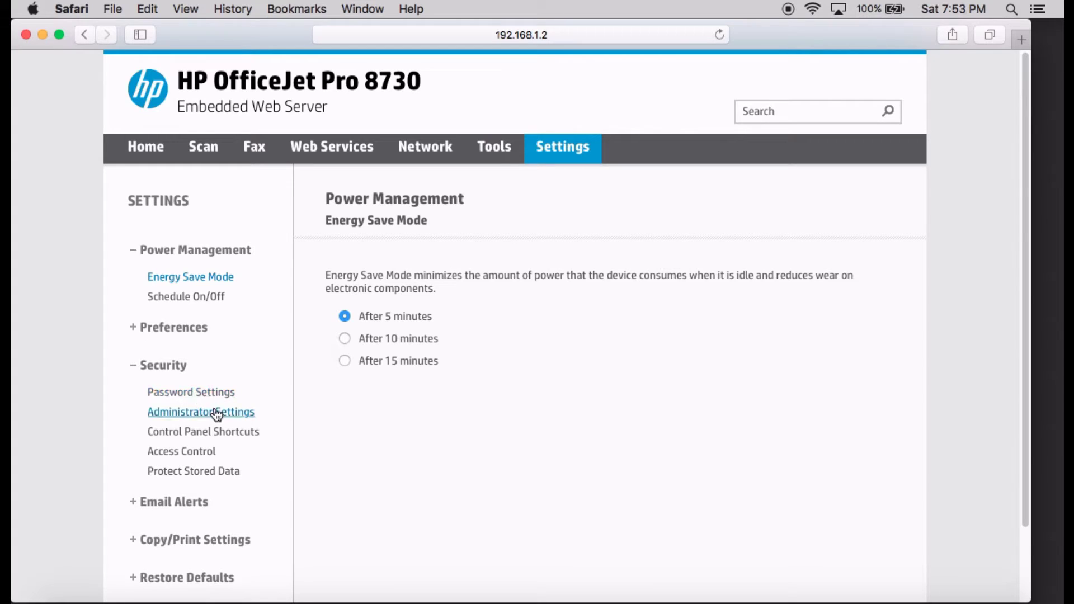
left_click(218, 414)
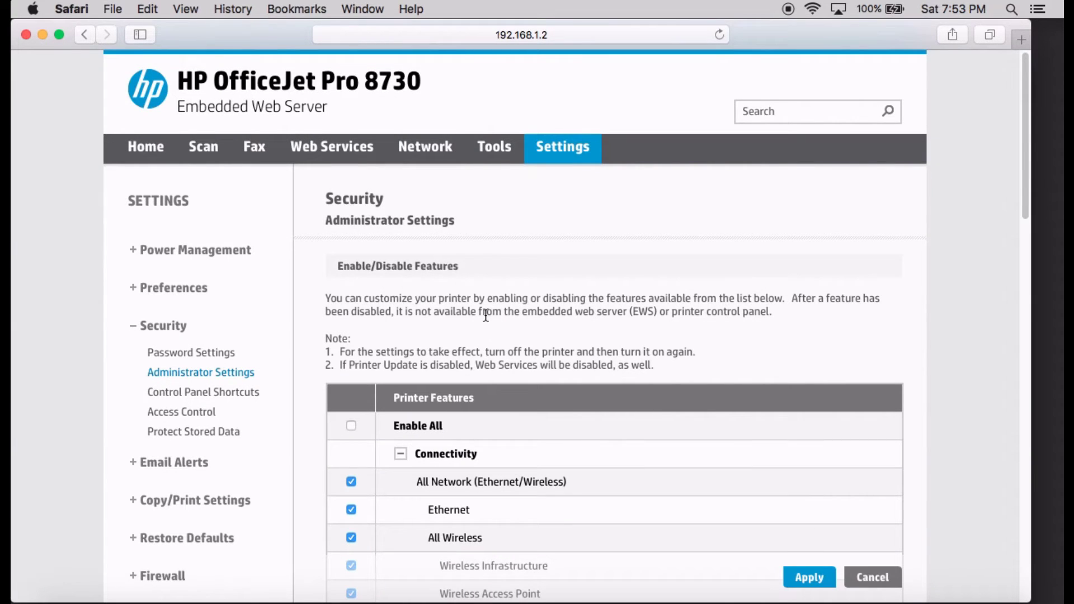
Enable the Webscan from EWS feature under the printer's scan features, apply the change and return to the Webscan page.
scroll(485, 315, "down", 10)
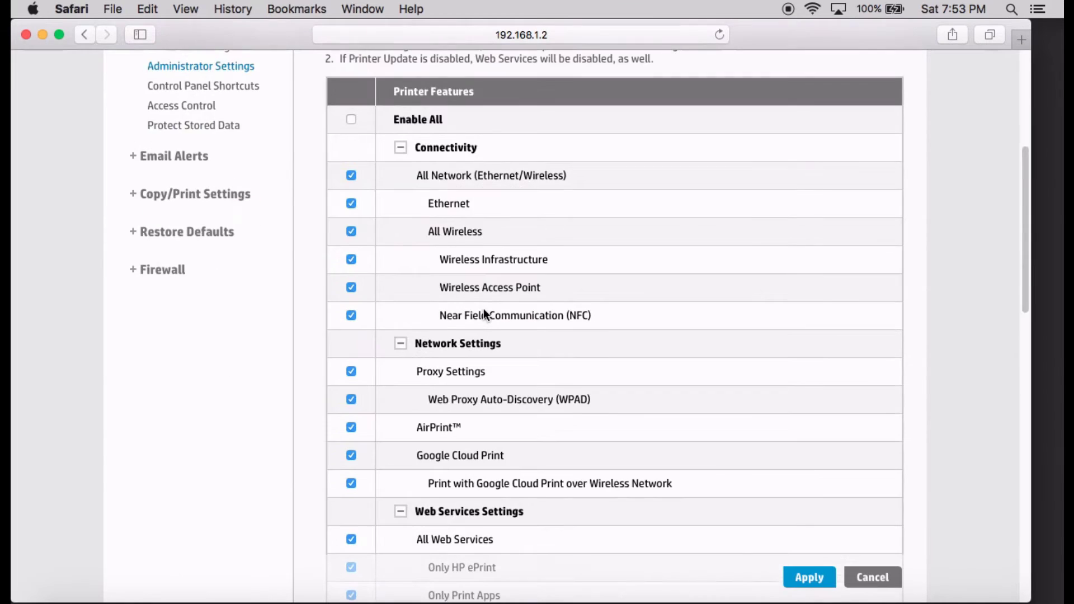
scroll(484, 312, "down", 1)
scroll(482, 309, "down", 3)
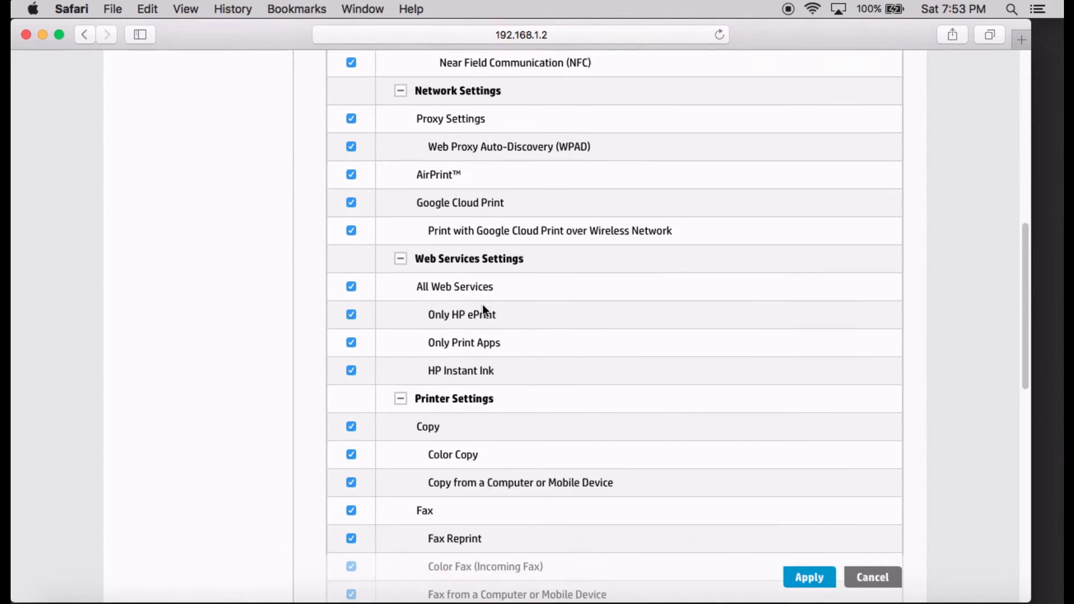
scroll(482, 304, "down", 14)
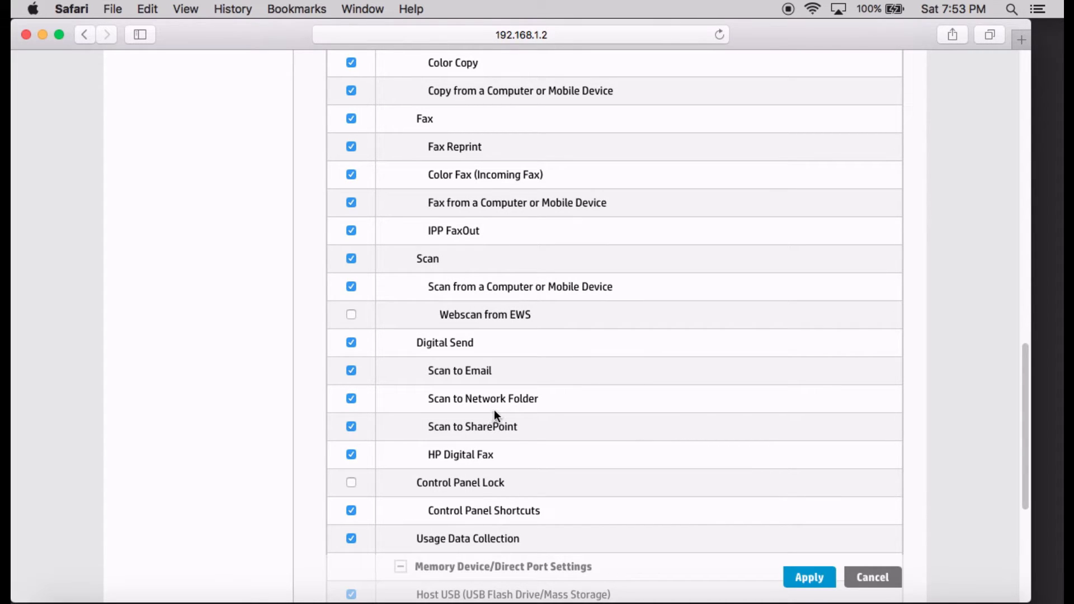
scroll(495, 412, "down", 1)
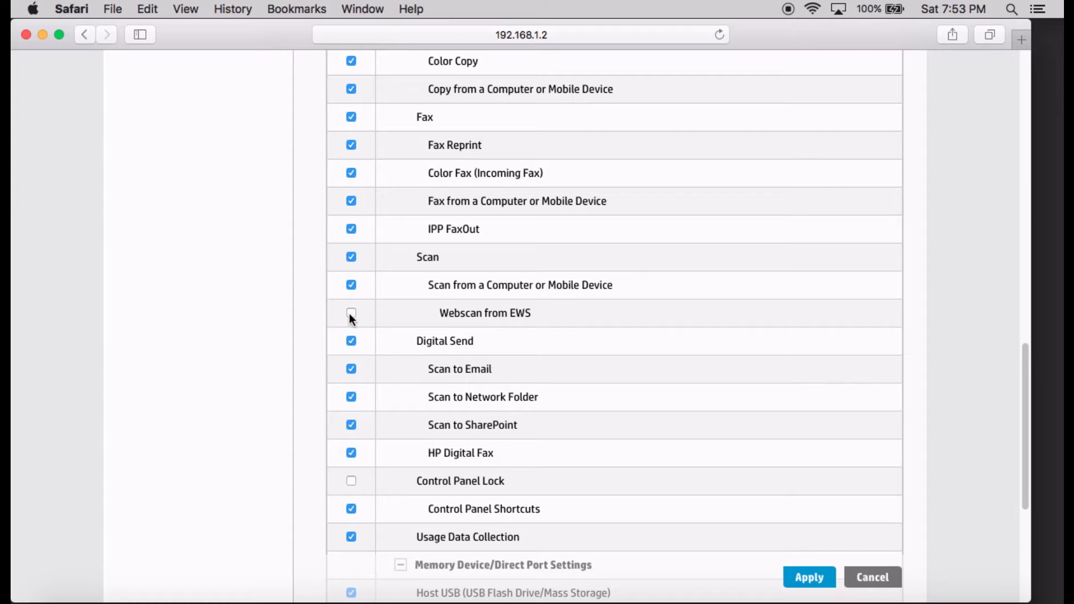
left_click(811, 578)
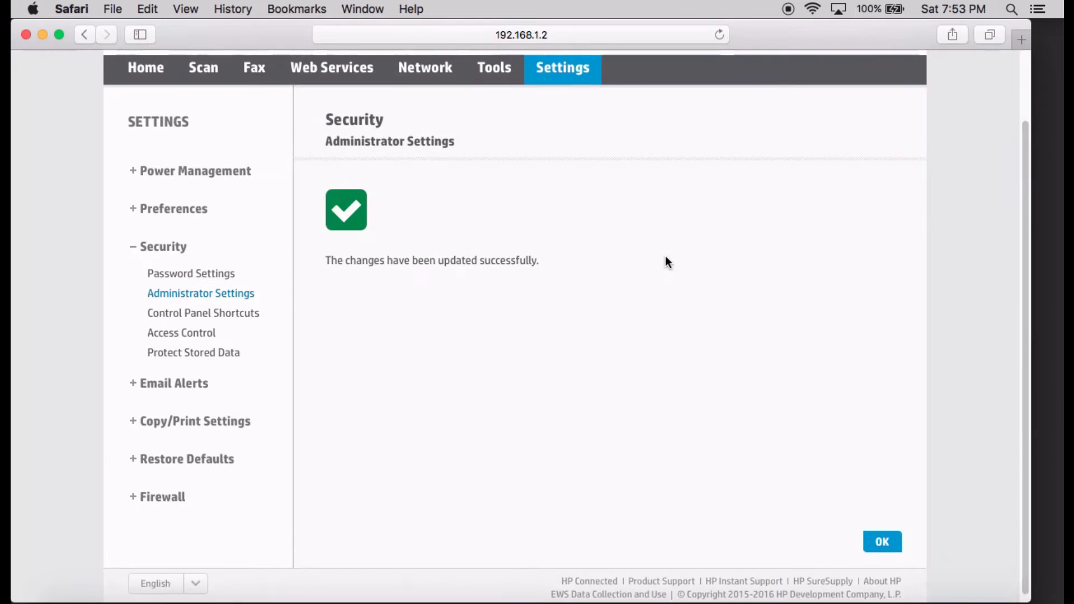
left_click(882, 540)
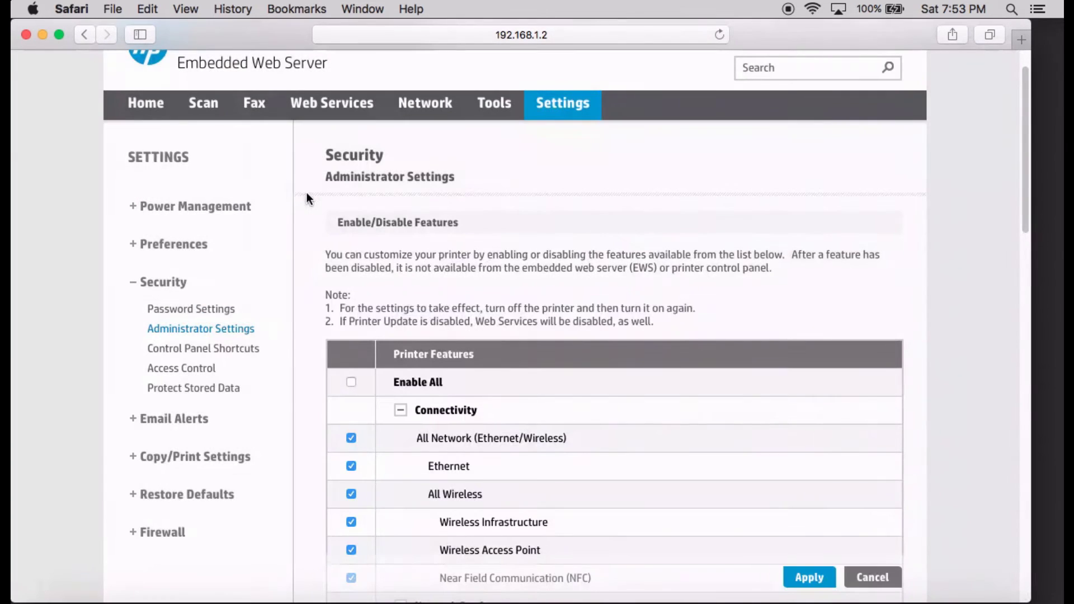
left_click(204, 107)
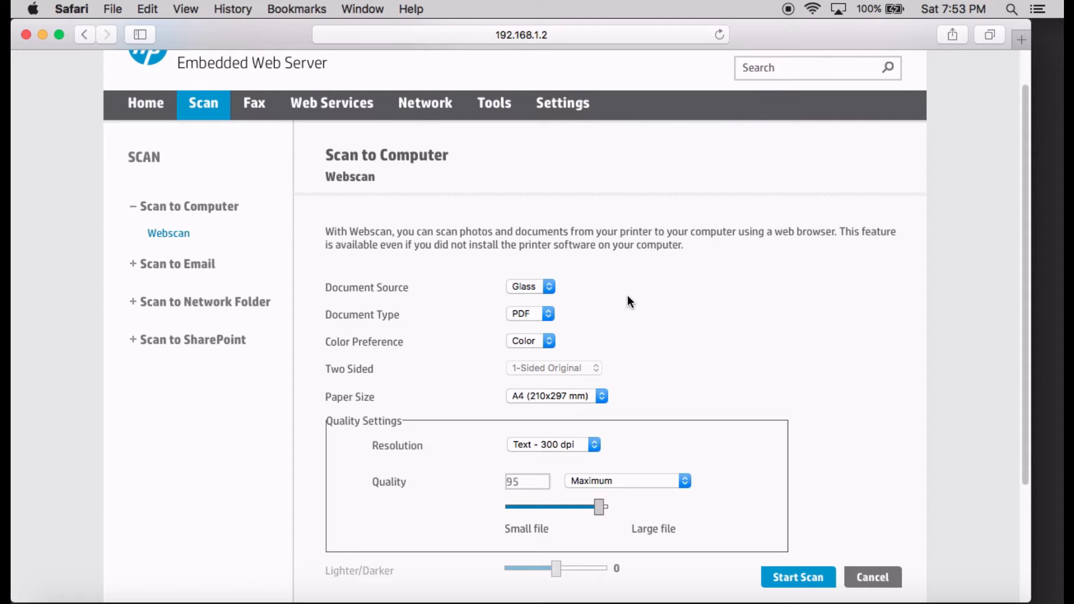
Try ADF as the document source, view its two-sided original choices and restore the source to Glass.
left_click(549, 288)
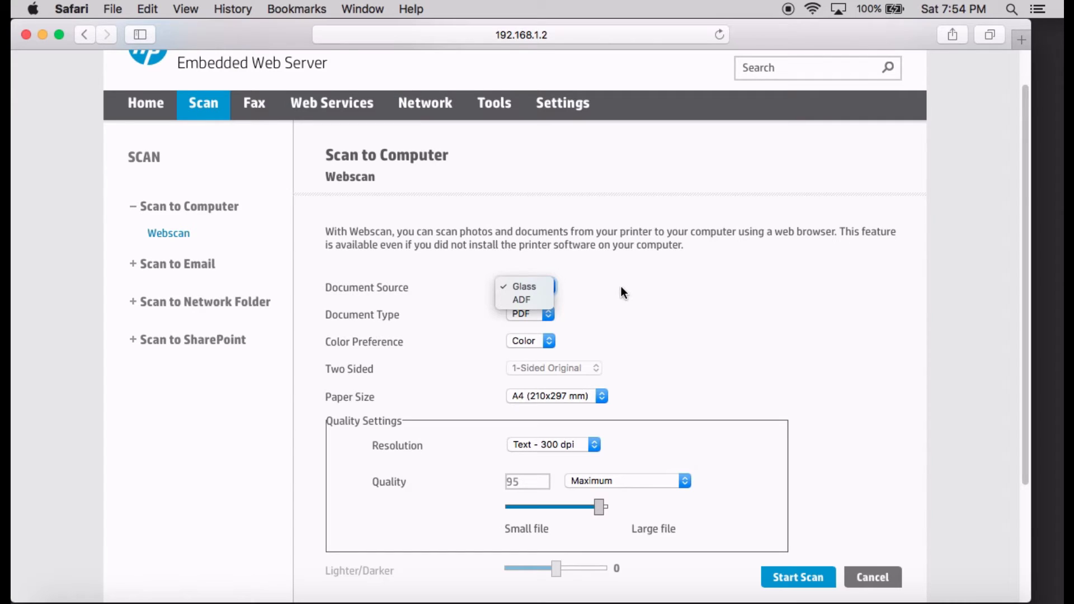
left_click(535, 299)
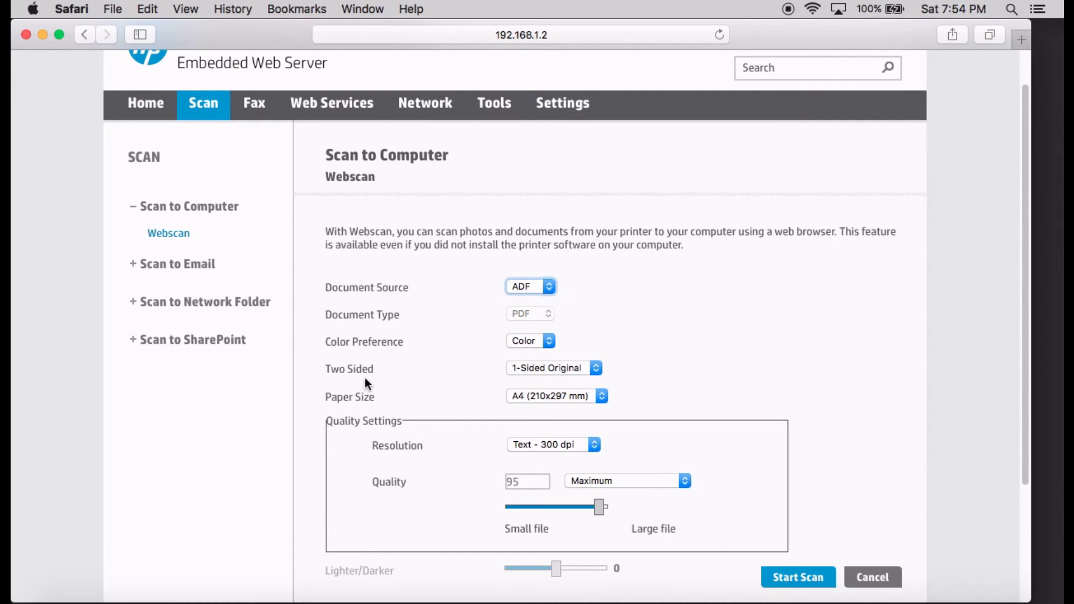
left_click(597, 369)
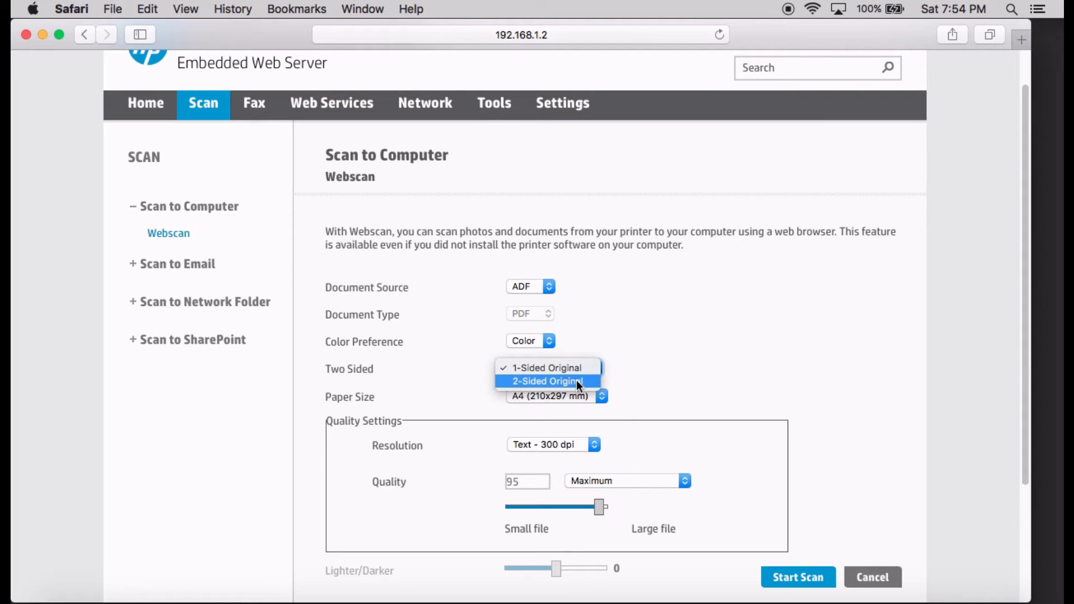
left_click(641, 344)
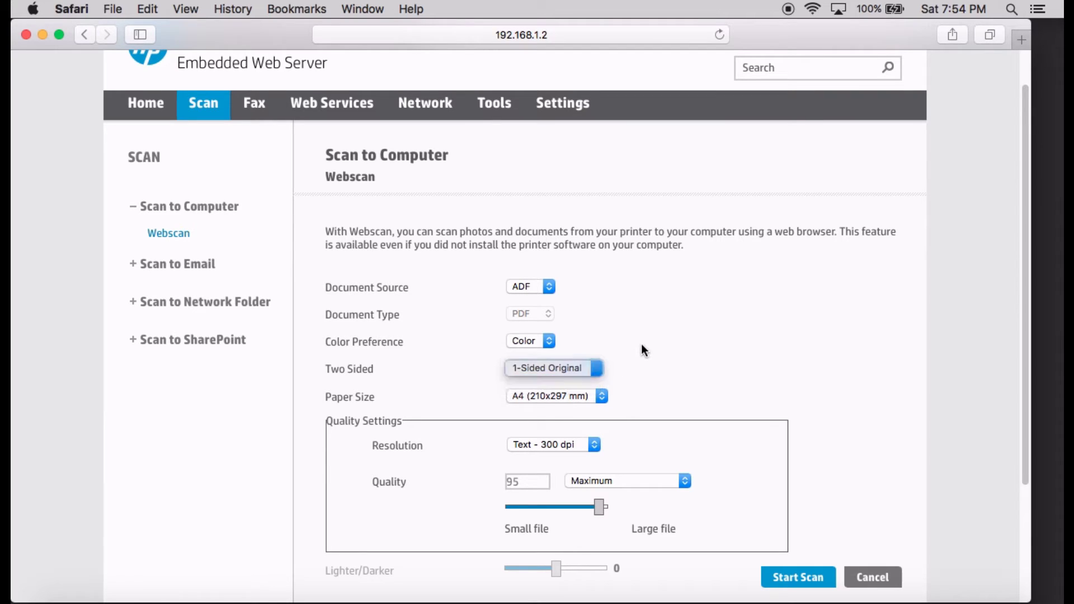
left_click(551, 289)
left_click(534, 273)
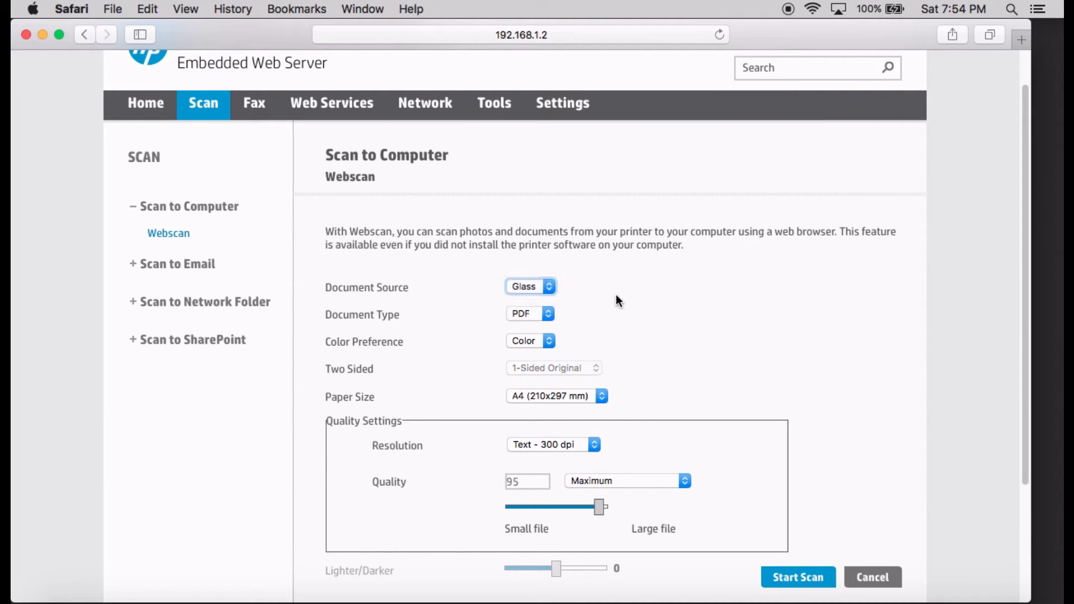
Examine the available choices for document type, color preference, paper size and scan resolution without changing them.
left_click(548, 313)
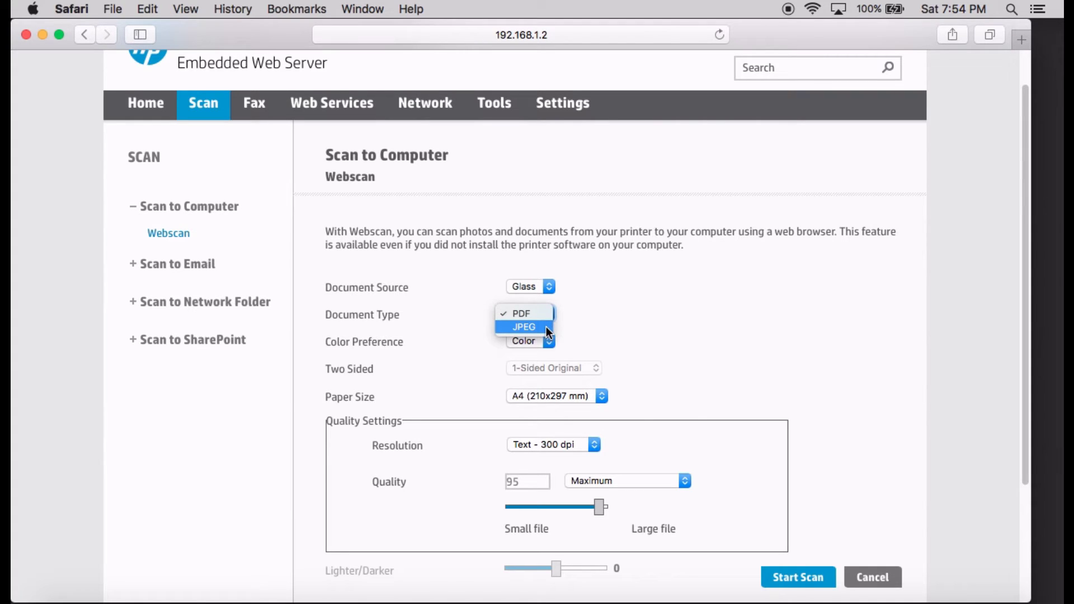
left_click(640, 321)
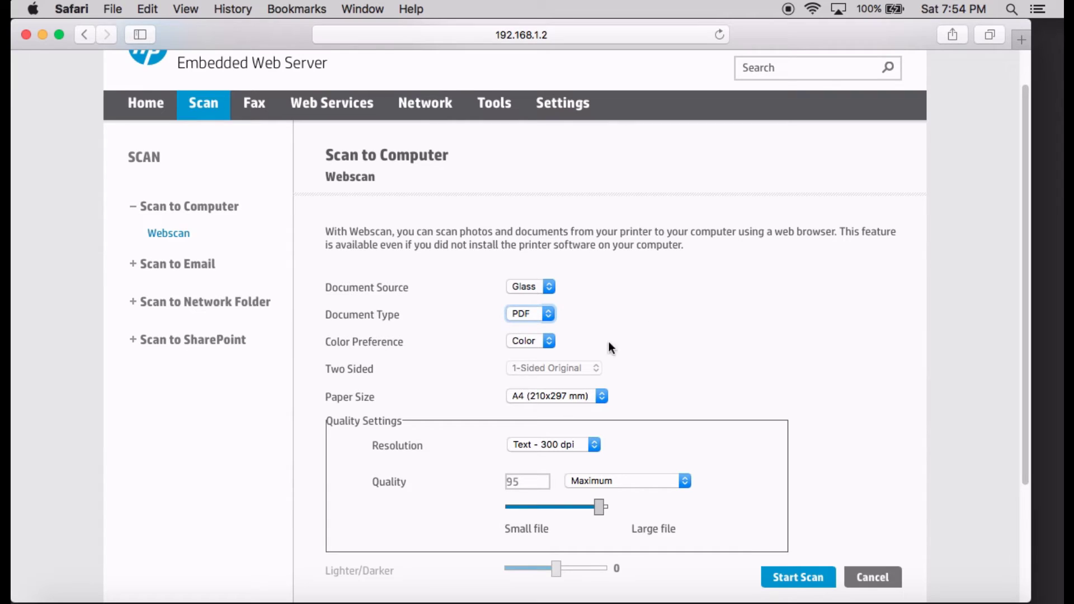
left_click(549, 343)
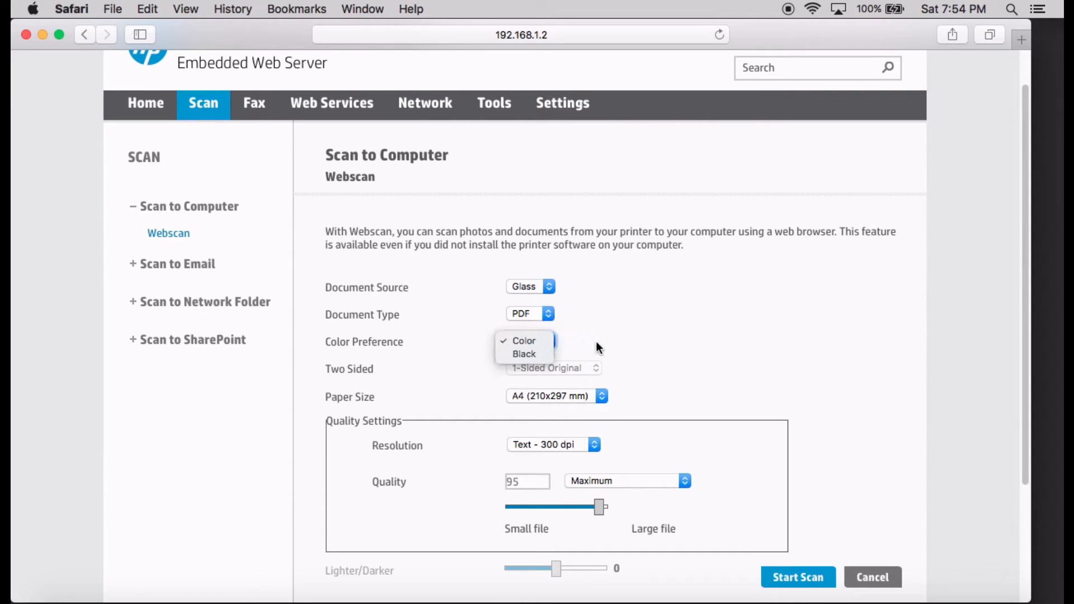
left_click(642, 338)
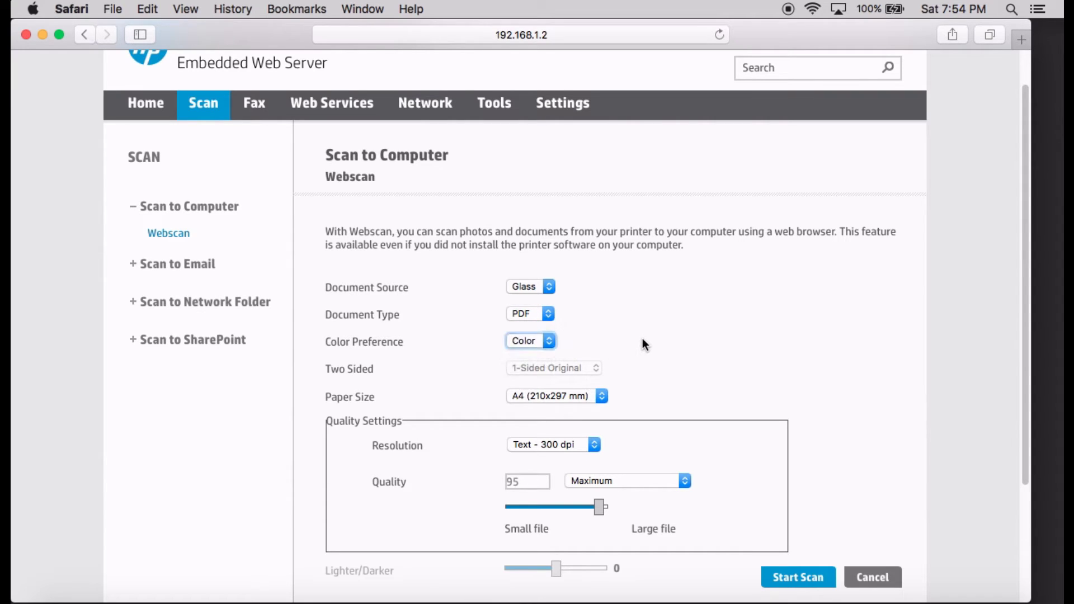
left_click(603, 397)
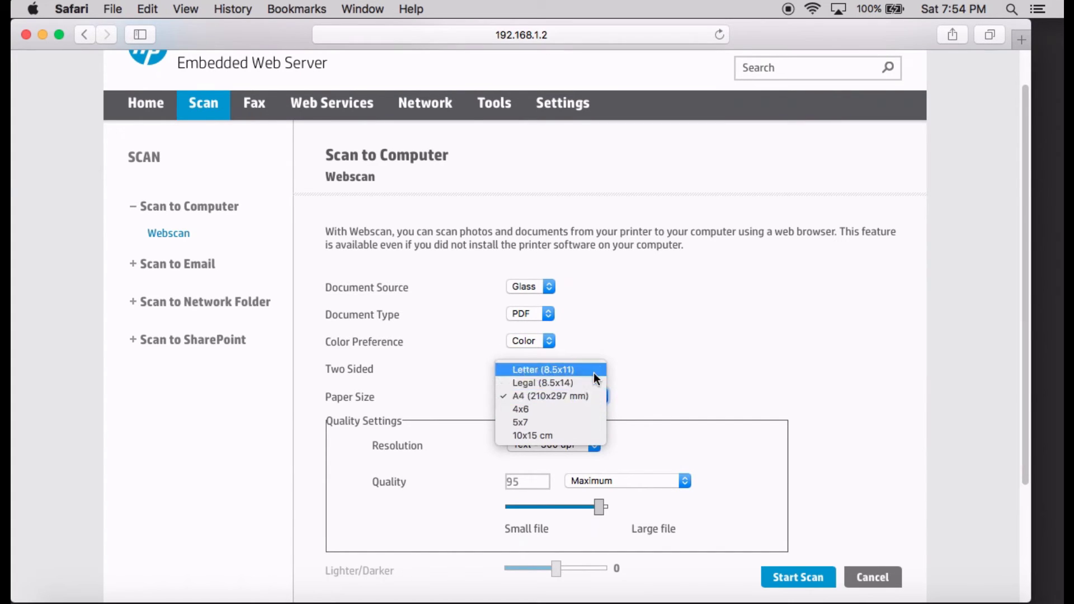
left_click(675, 387)
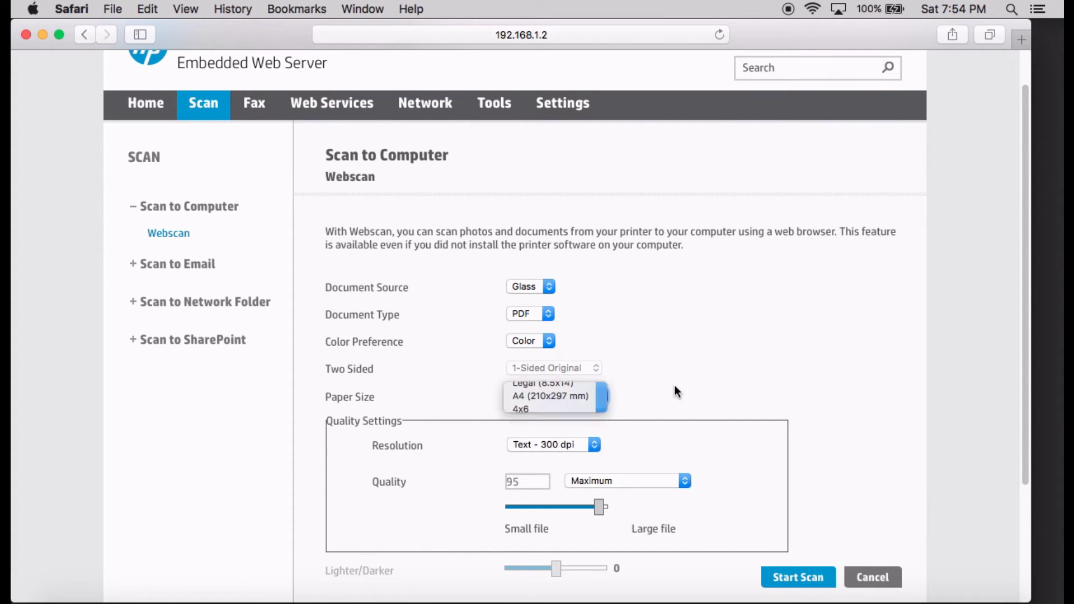
left_click(593, 446)
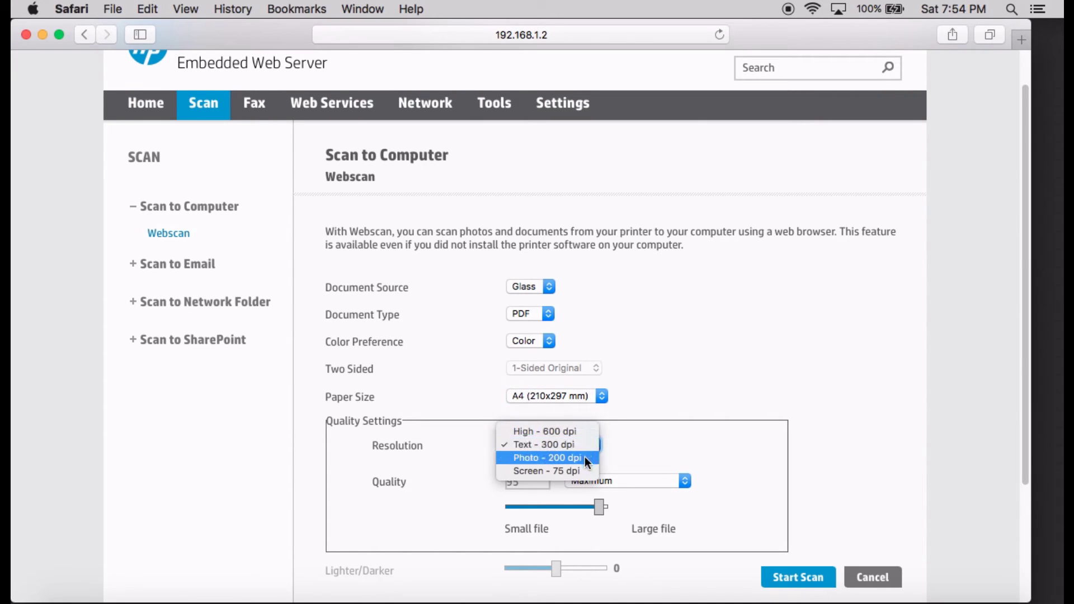
left_click(665, 446)
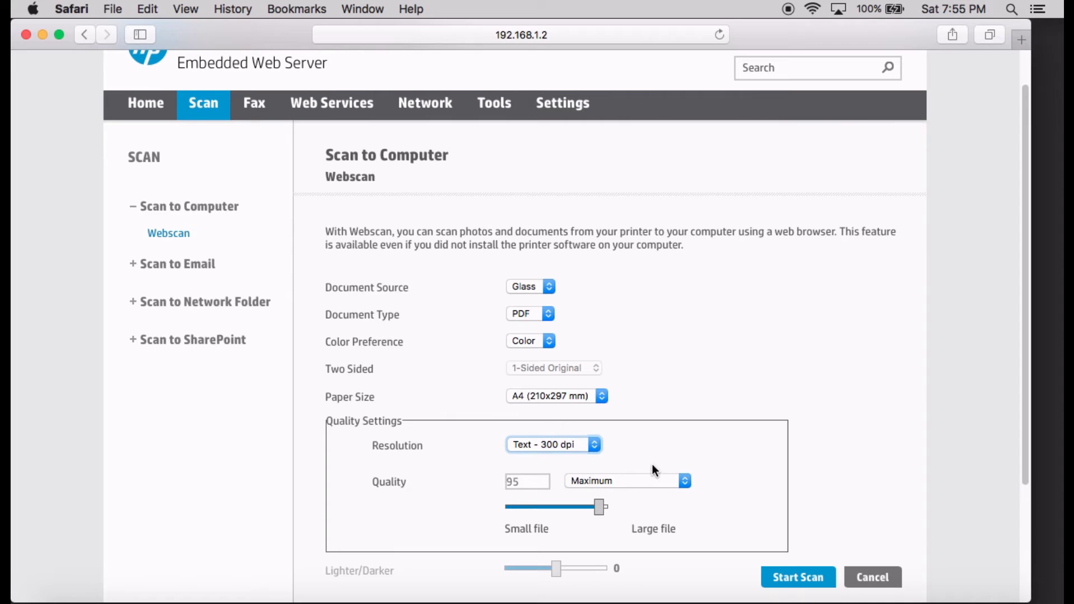
Try the High scan quality and restore the quality to Maximum.
left_click(682, 481)
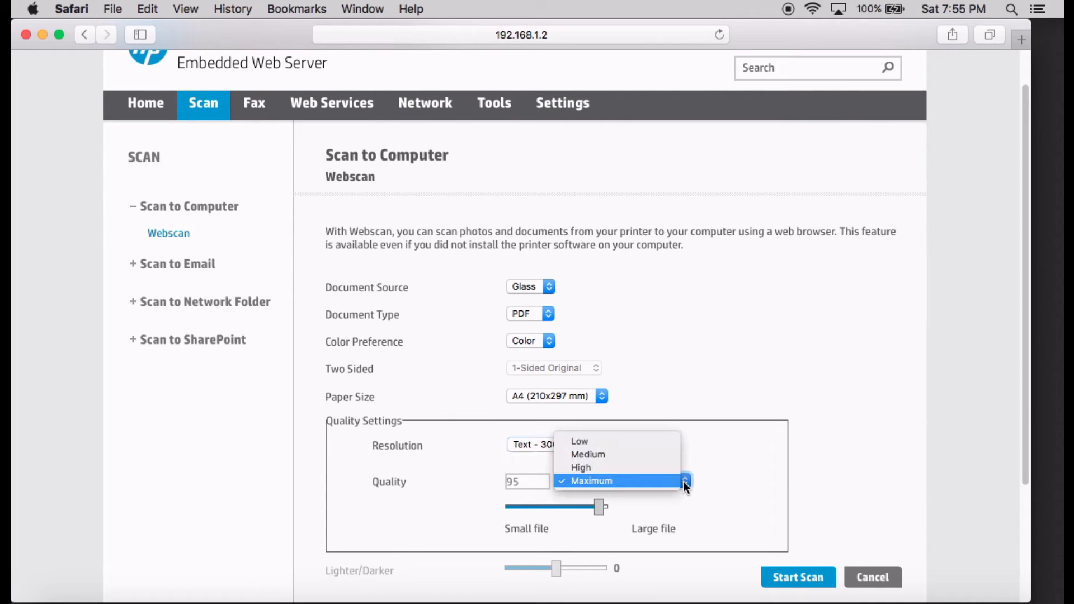
left_click(643, 468)
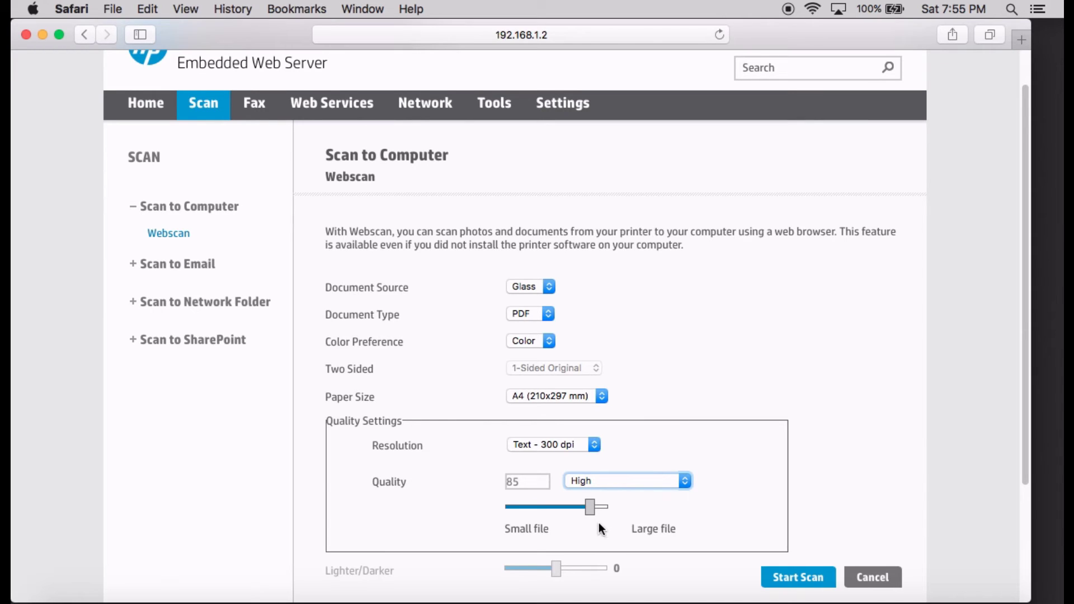
left_click(685, 481)
left_click(635, 493)
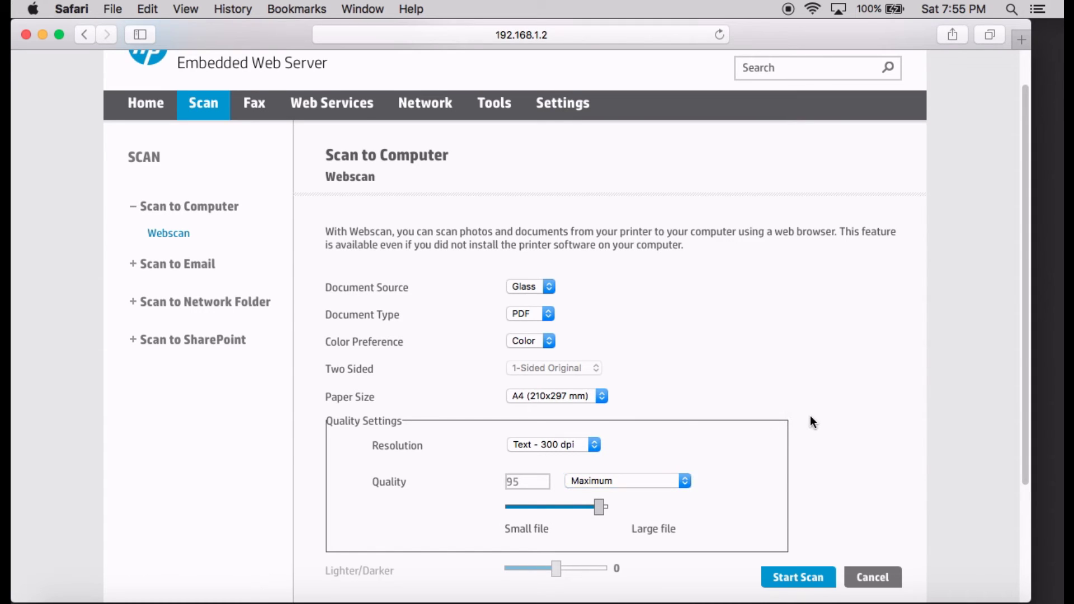
Start the Webscan with the current settings and accept opening the scanned document in a new browser window.
scroll(810, 415, "up", 1)
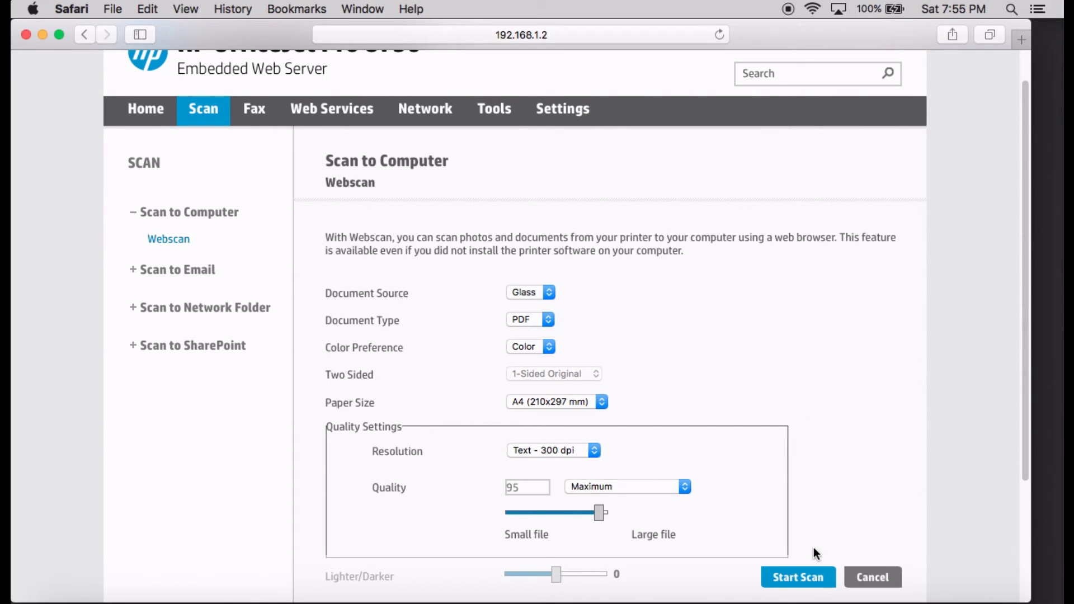
left_click(800, 580)
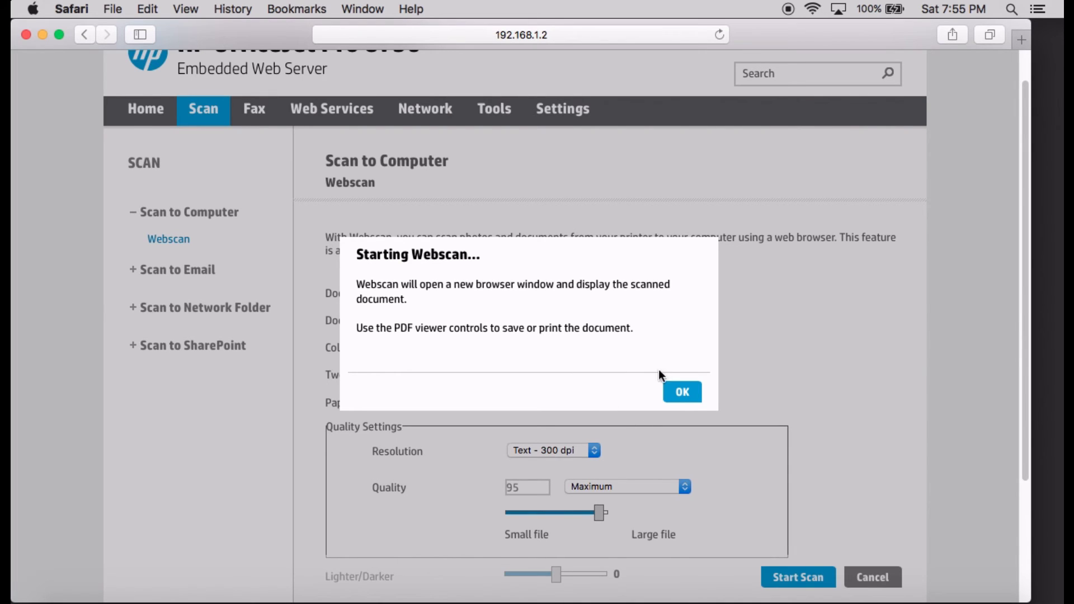
left_click(683, 393)
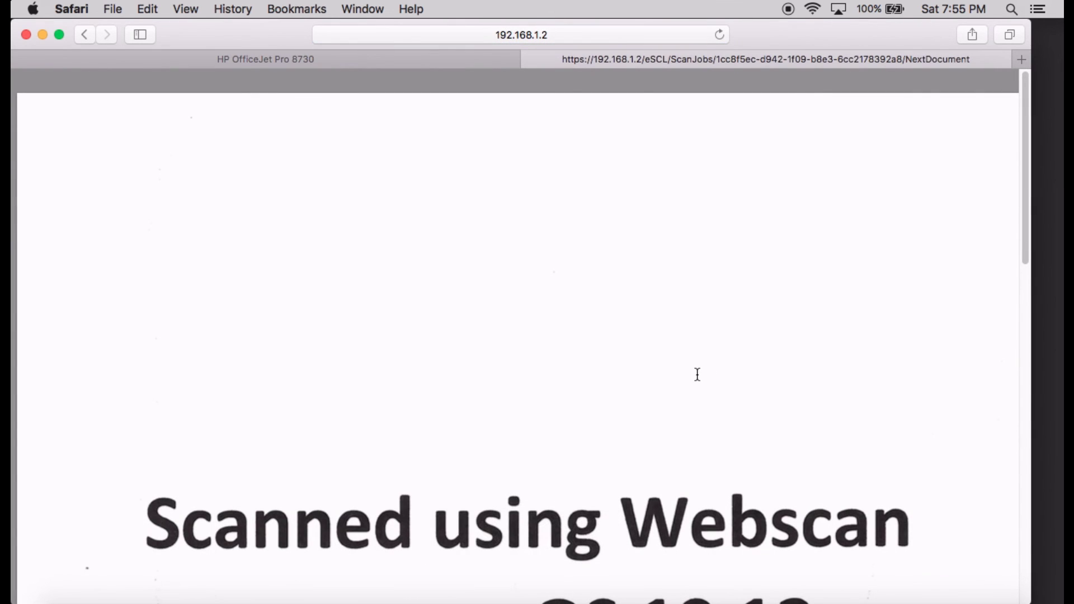
Check the whole scanned page at a reduced size in the browser and download it to the Mac as a PDF.
scroll(697, 378, "down", 3)
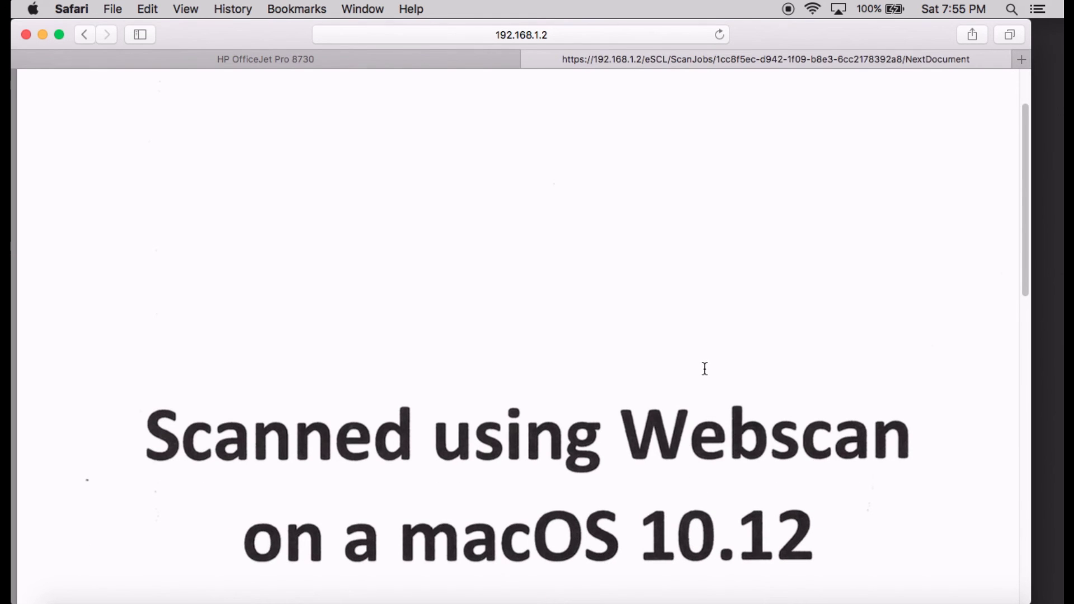
scroll(688, 369, "down", 1)
scroll(685, 369, "down", 6)
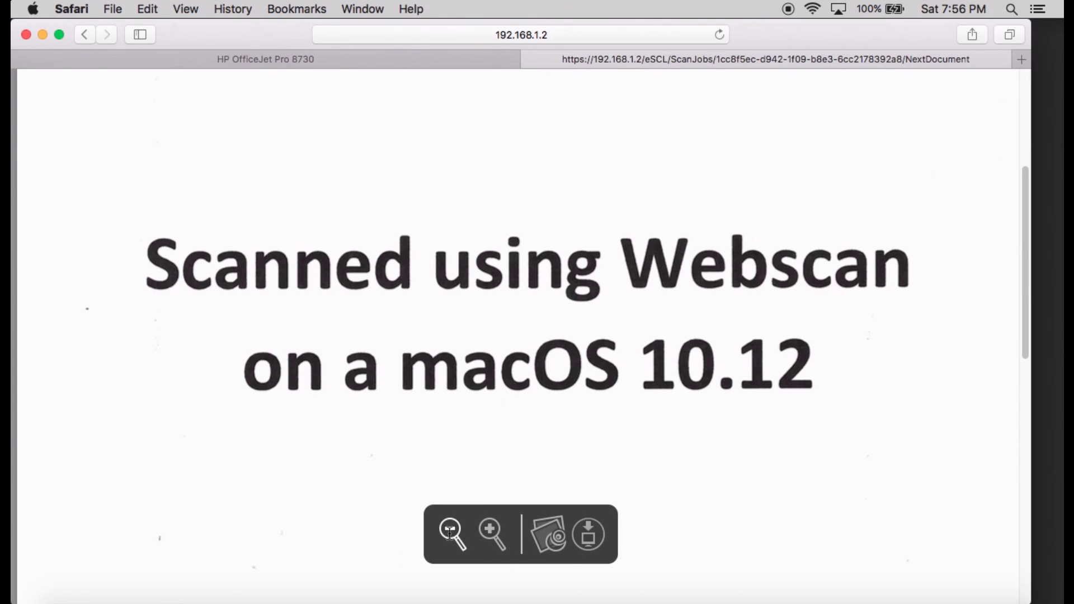
left_click(451, 532)
left_click(451, 531)
left_click(451, 531)
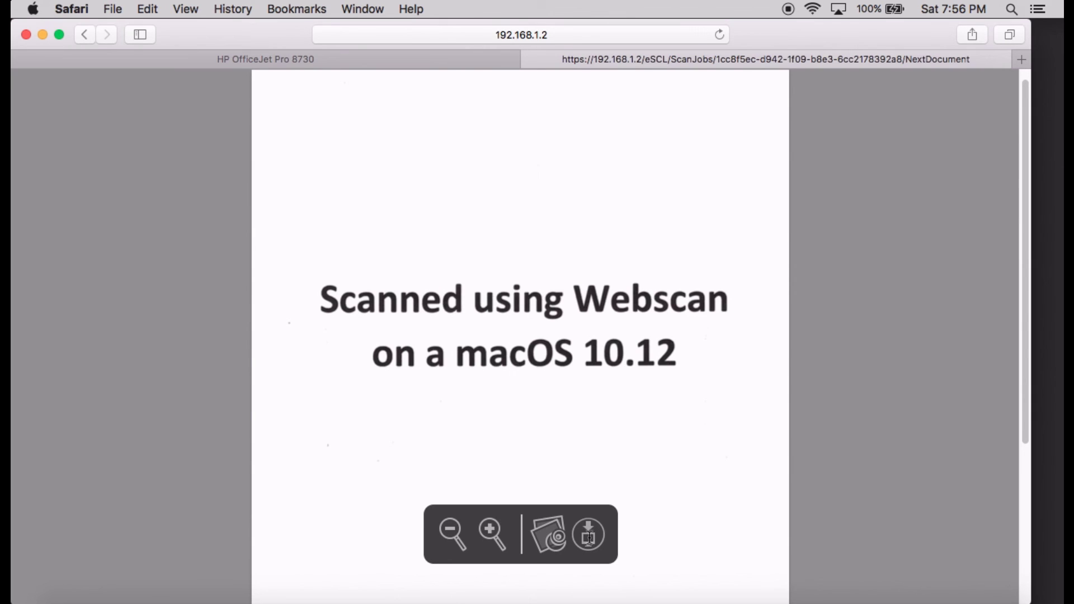
left_click(589, 536)
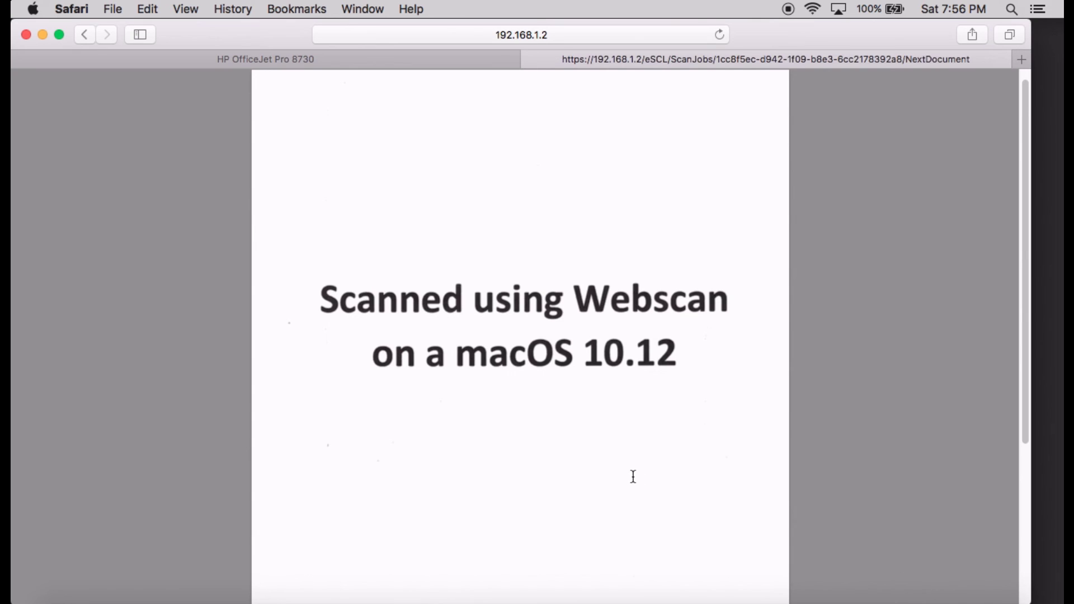
Open the downloaded NextDocument-2.pdf in Preview and look over the scanned page.
left_click(916, 600)
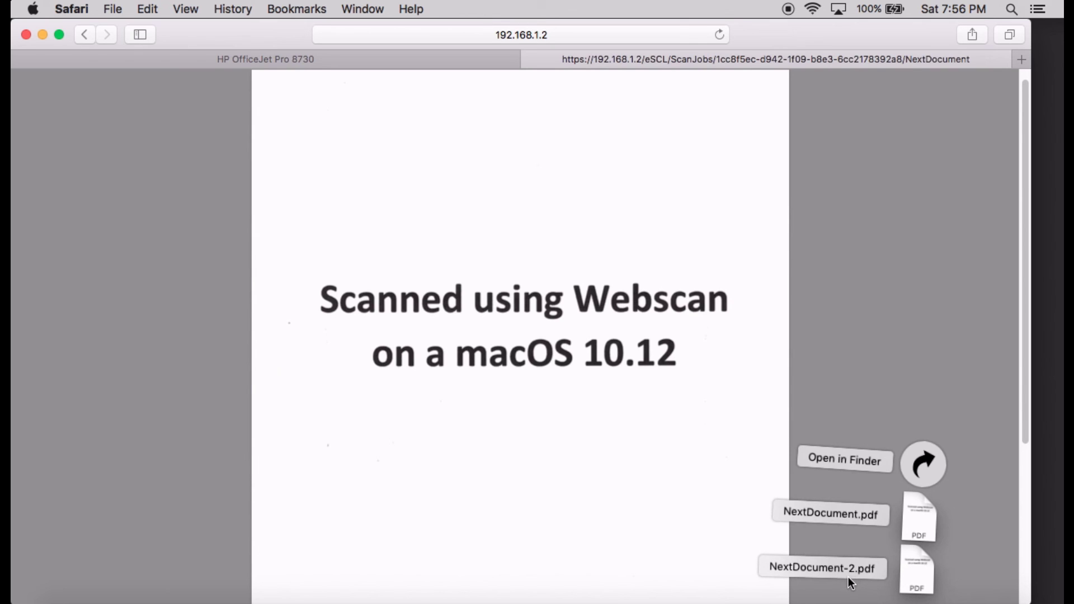
left_click(917, 576)
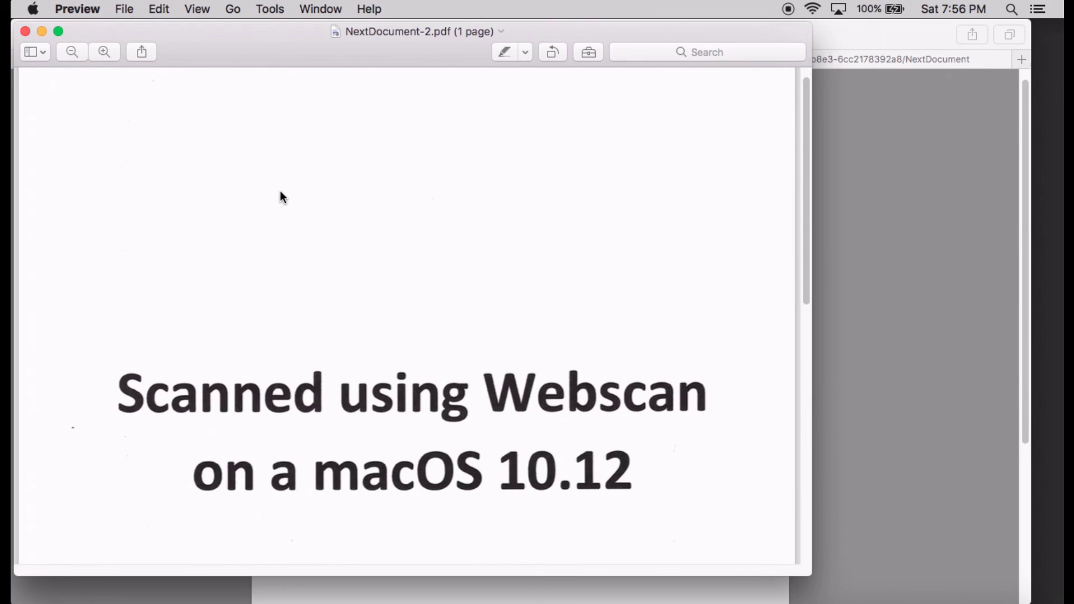
scroll(438, 268, "down", 5)
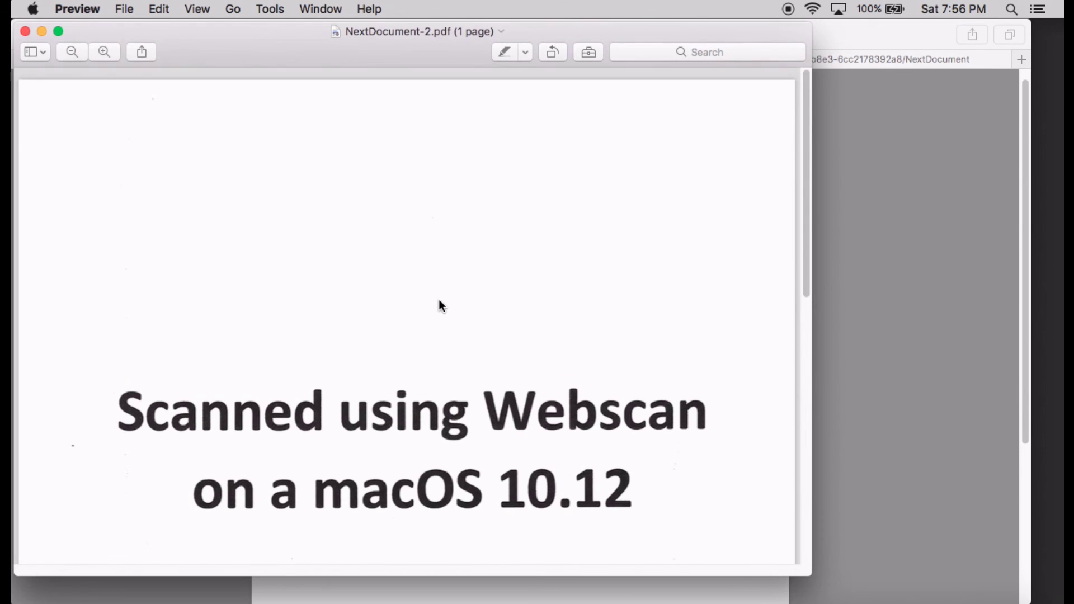
scroll(391, 261, "up", 2)
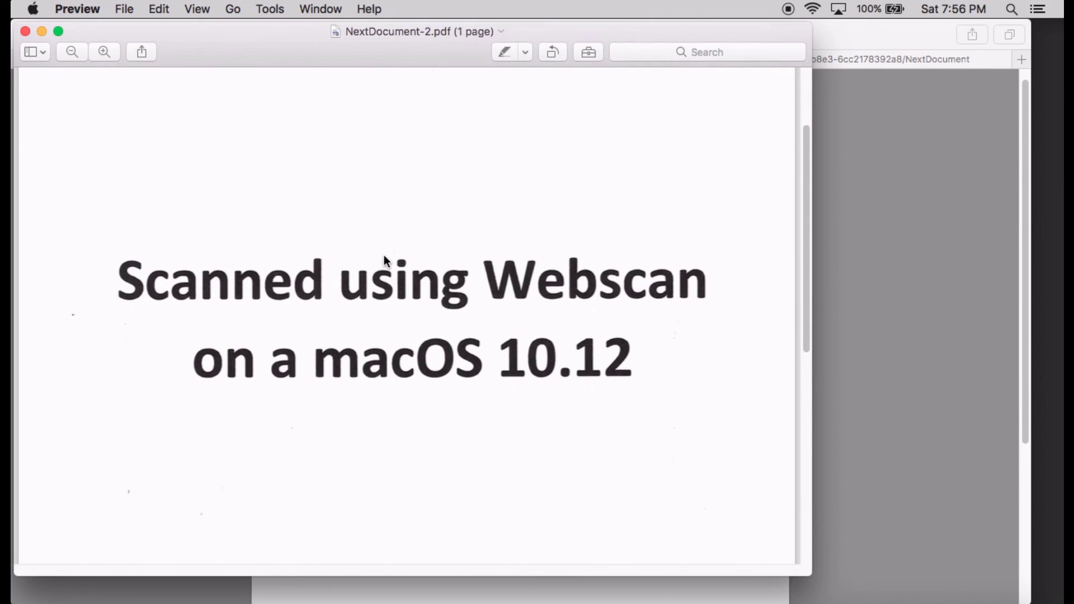